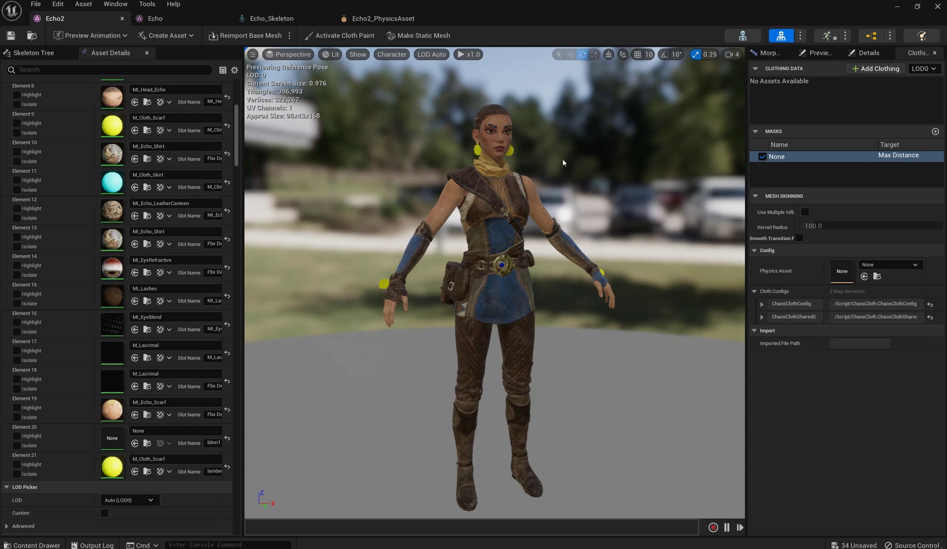
Zoom in on the wrist decoration, then turn on Highlight for Element 20
alt+drag(580, 161, 507, 156)
scroll(490, 221, up, 6)
scroll(514, 243, down, 2)
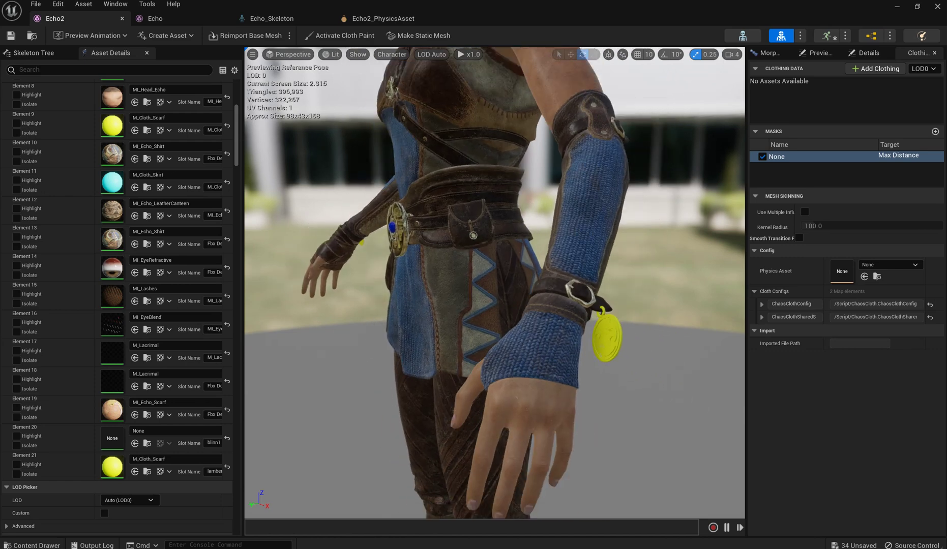
scroll(656, 299, down, 8)
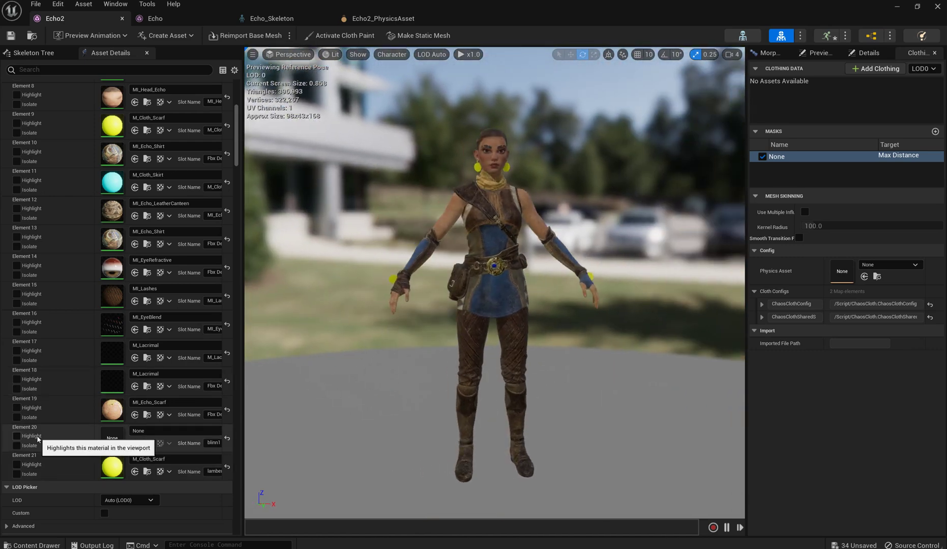
click(37, 437)
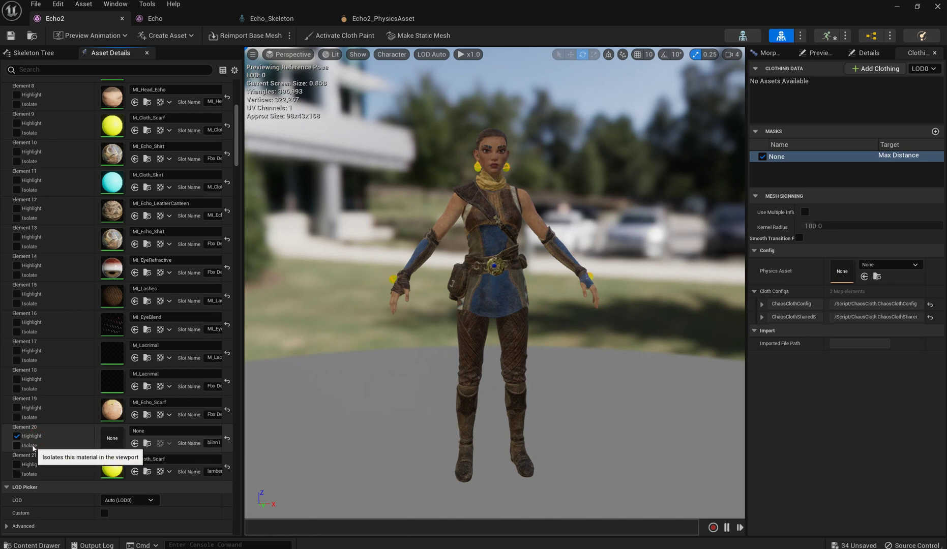
Isolate Element 20 and orbit around the remaining earring and wrist triangles
click(30, 448)
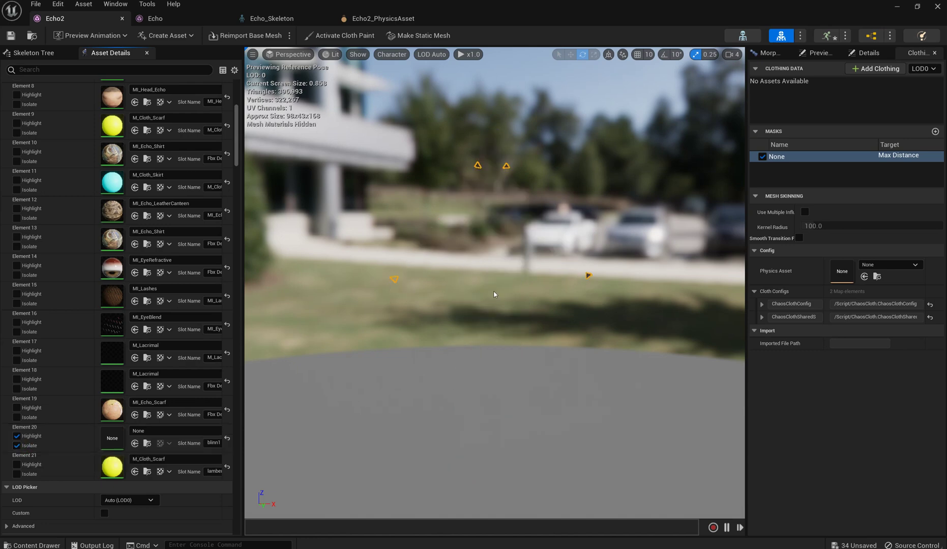
alt+drag(512, 280, 488, 311)
alt+right_drag(488, 310, 559, 310)
alt+middle_drag(509, 285, 512, 378)
mouse_move(571, 226)
alt+right_down()
mouse_move(526, 226)
mouse_move(583, 226)
alt+right_up()
drag(513, 282, 548, 235)
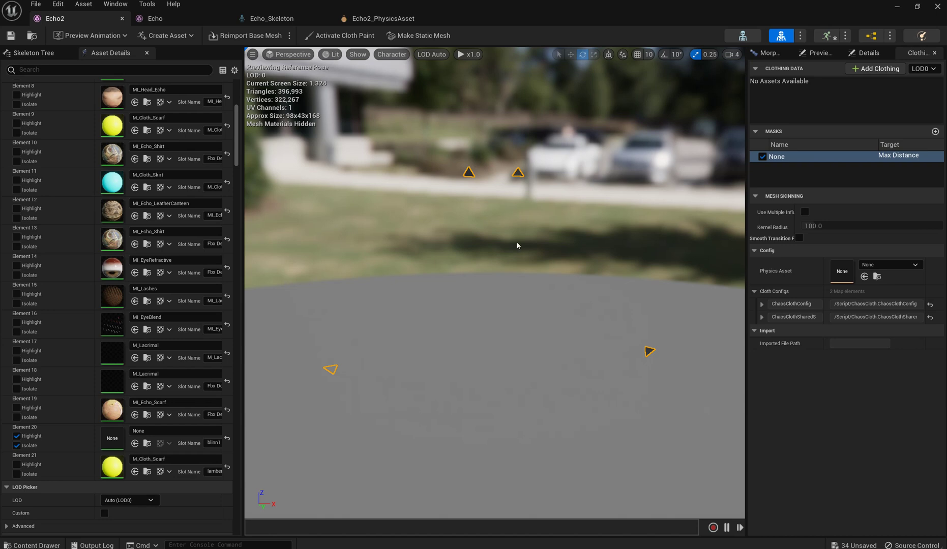
Create clothing data Echo2_Clothing_1 from mesh section 20 with default settings
right_click(518, 174)
mouse_move(548, 243)
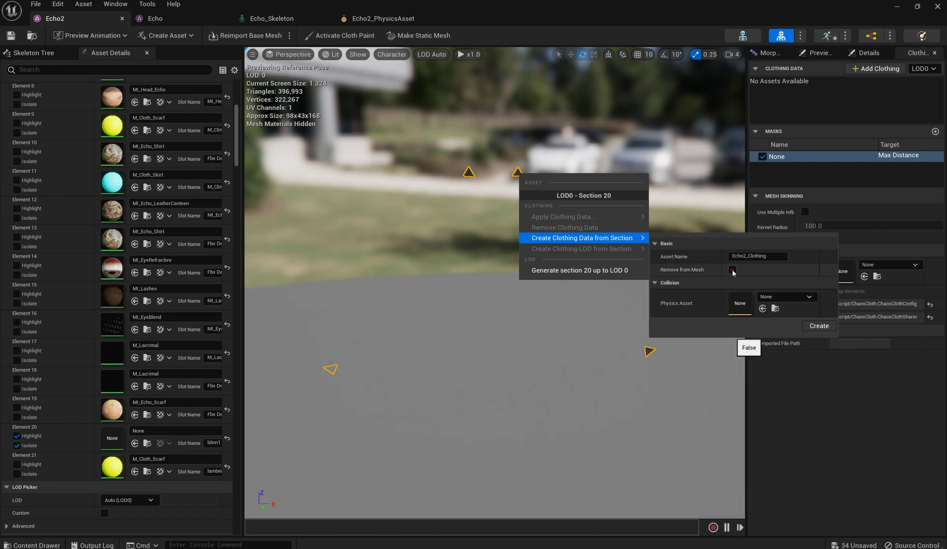
click(818, 326)
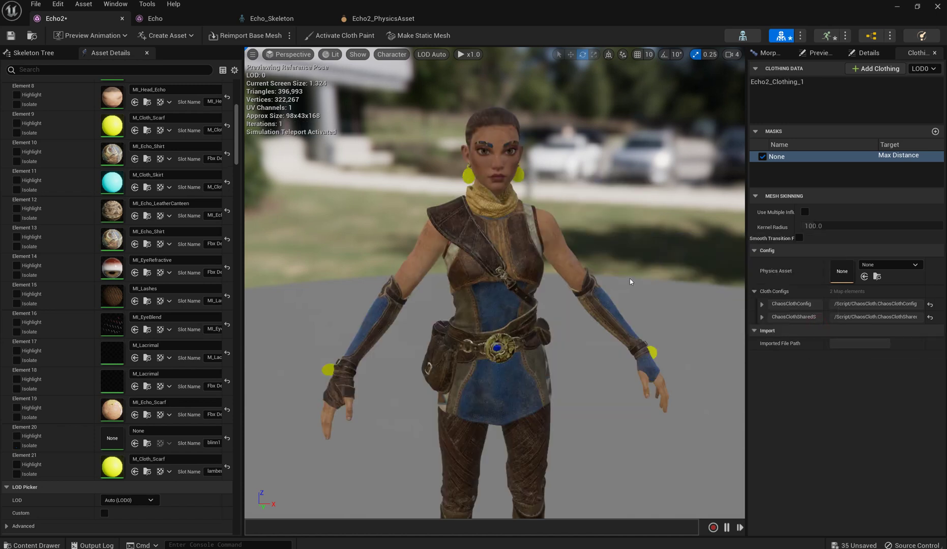
Apply the Echo2_Clothing_1 - LOD0 clothing data to the earring's section 21
right_click(467, 175)
mouse_move(533, 220)
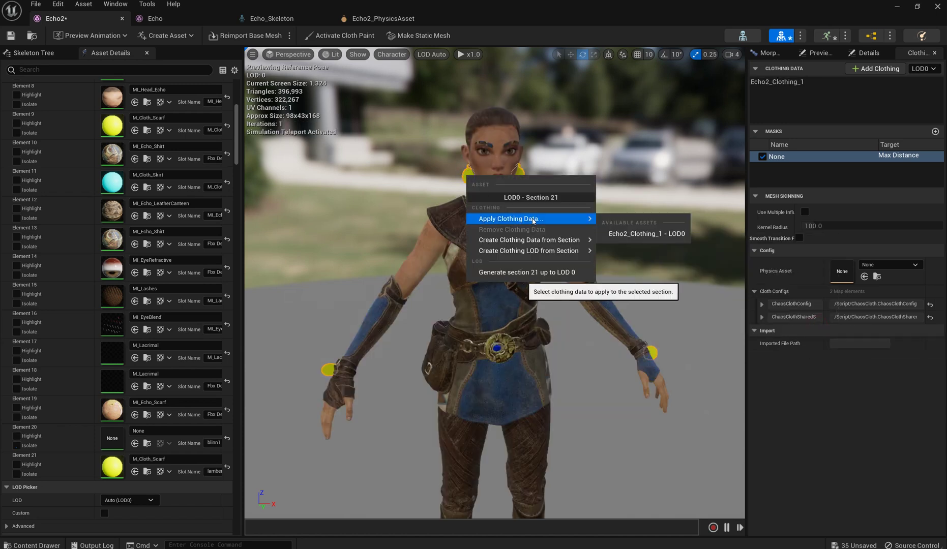
click(627, 235)
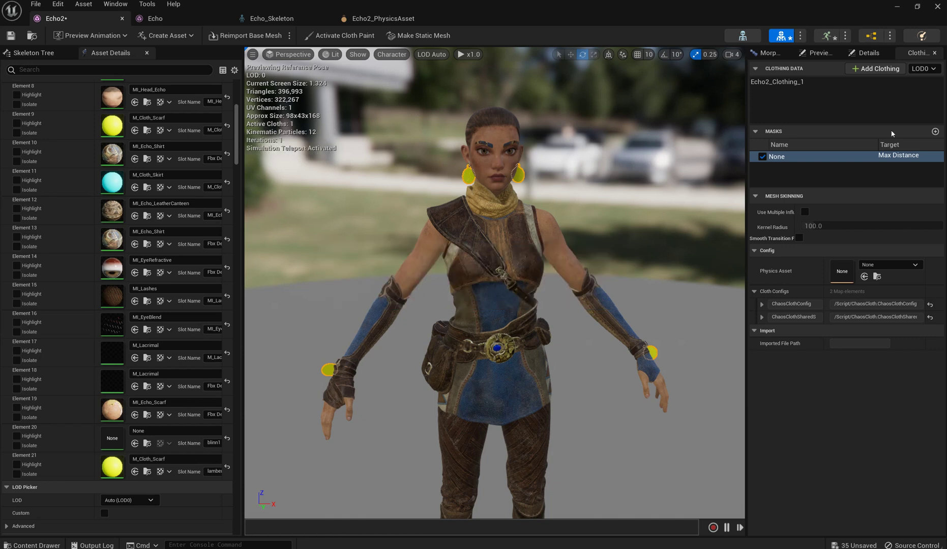
Select Echo2_Clothing_1 and activate cloth painting with Paint Value 100
click(796, 82)
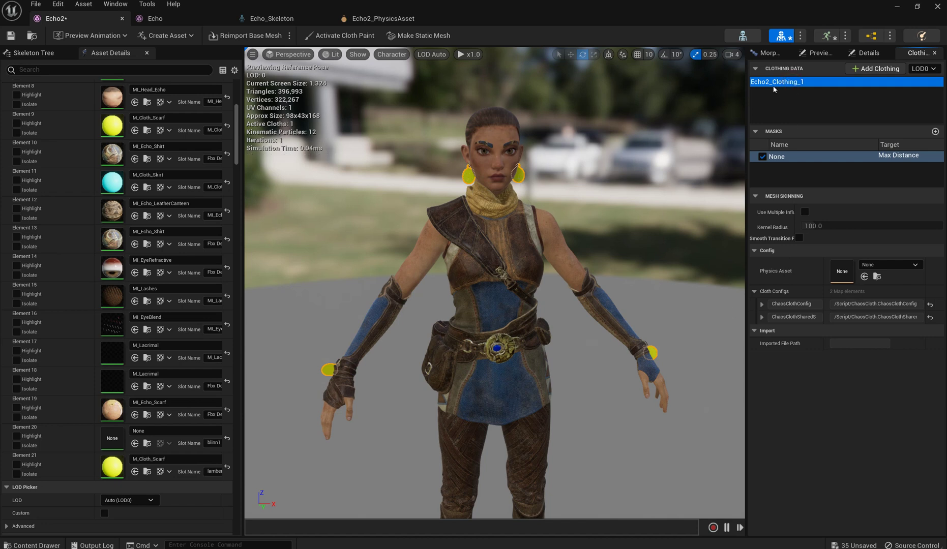
click(331, 36)
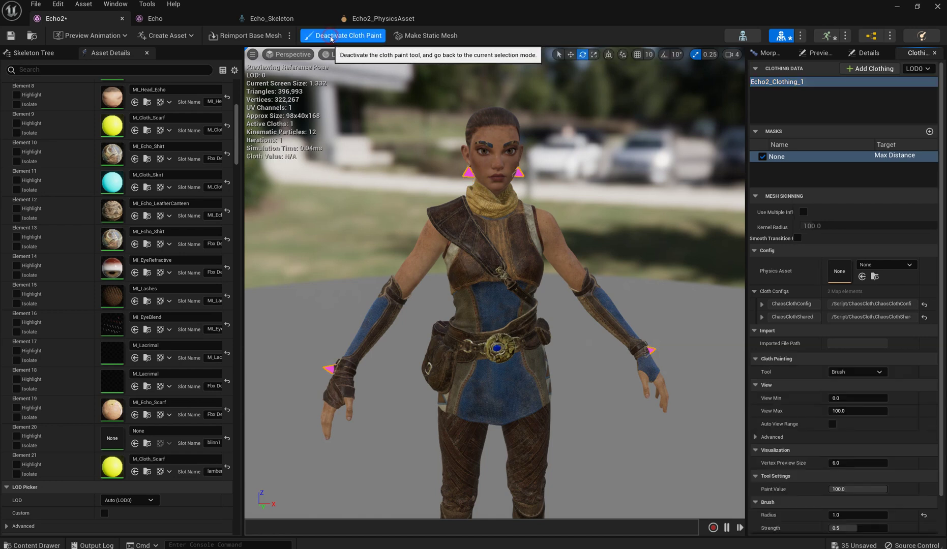
click(858, 489)
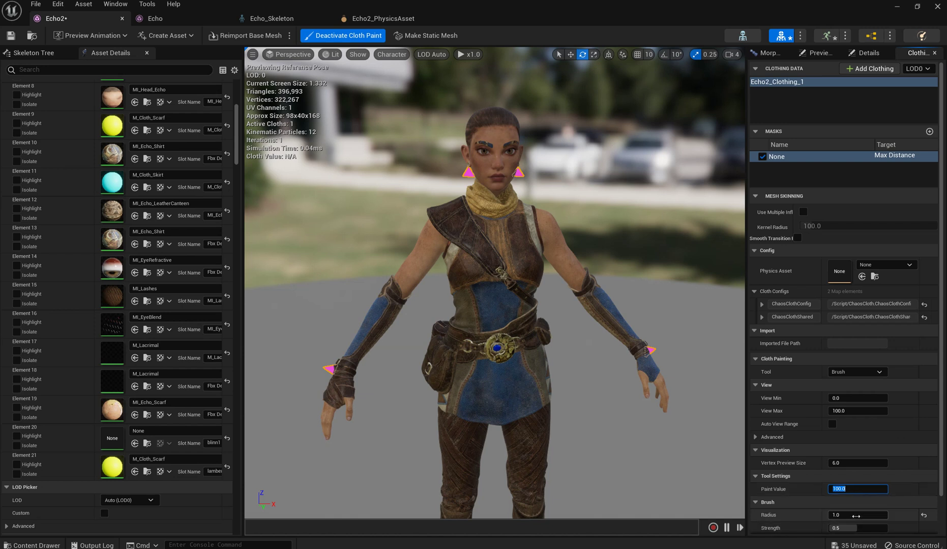
Paint max distance onto the lower part of the earring
scroll(534, 202, up, 4)
middle_drag(535, 202, 499, 97)
scroll(452, 157, up, 5)
scroll(452, 156, down, 2)
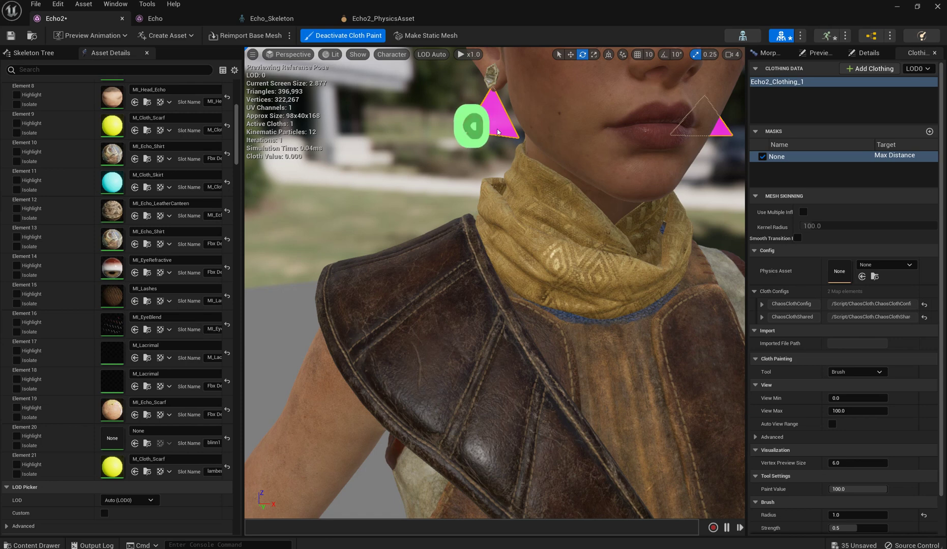
mouse_move(500, 132)
mouse_down()
mouse_move(515, 132)
mouse_move(465, 135)
mouse_up()
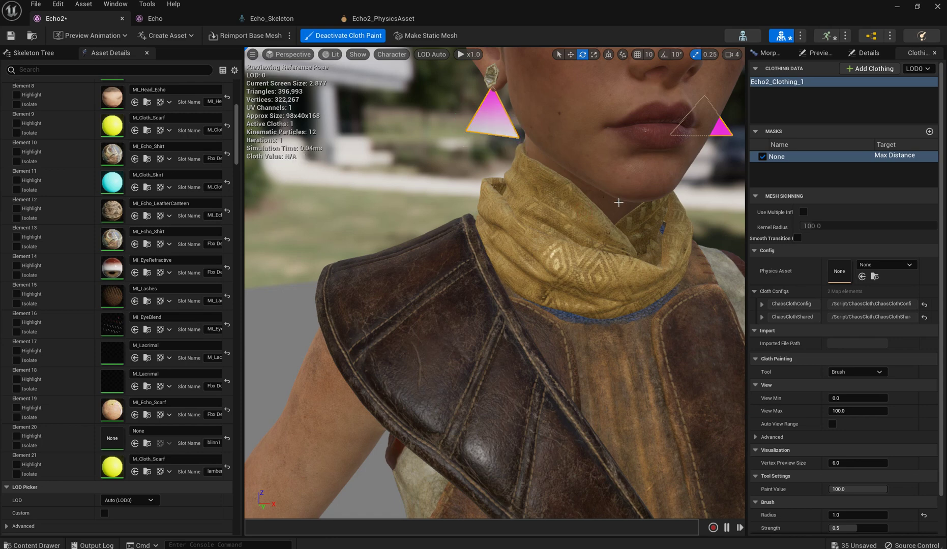
Paint the lower triangles of both wrist decorations as free cloth
alt+drag(657, 196, 595, 198)
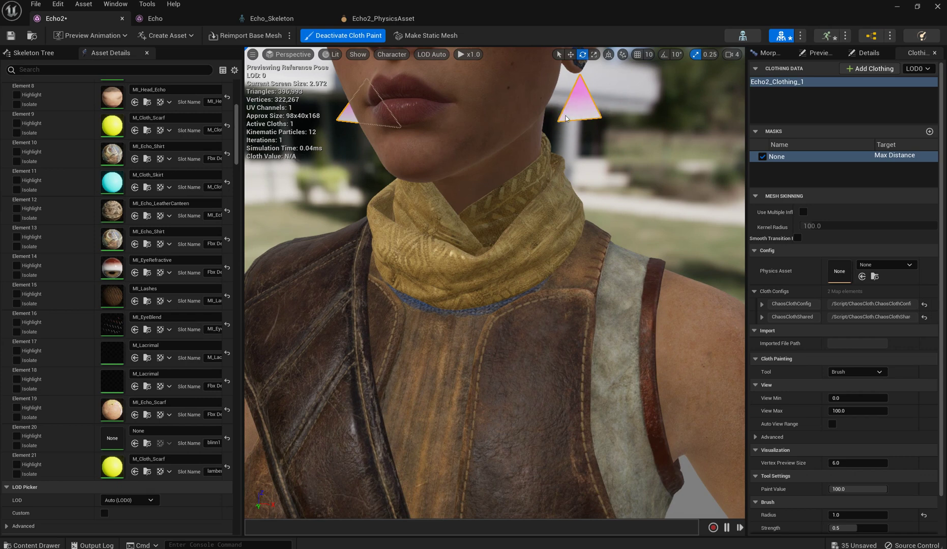
mouse_move(554, 146)
alt+right_down()
mouse_move(483, 153)
mouse_move(513, 152)
alt+right_up()
alt+drag(578, 268, 539, 234)
scroll(618, 440, up, 6)
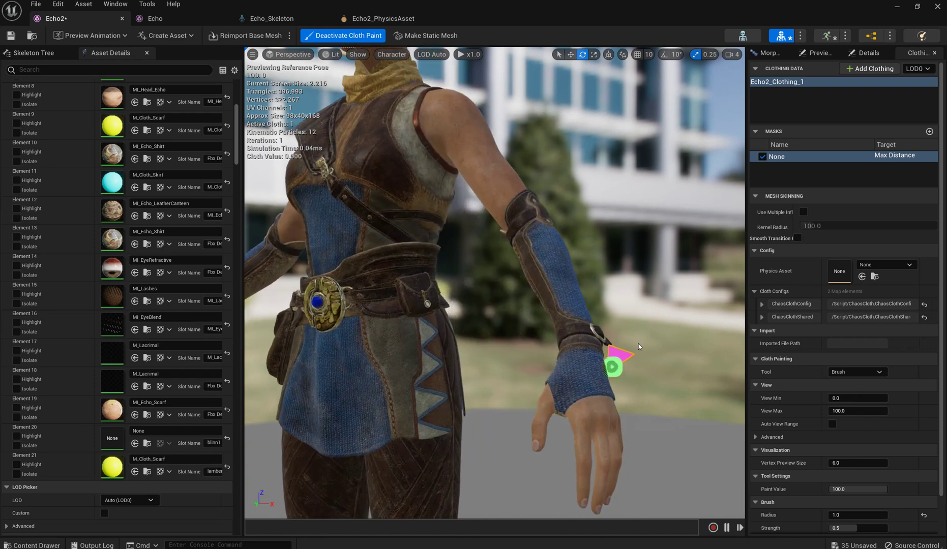
drag(614, 365, 628, 356)
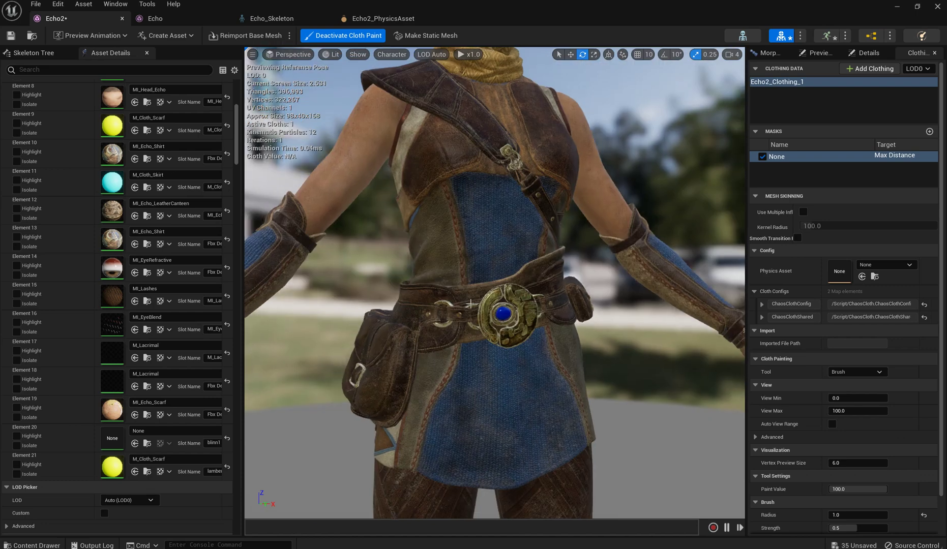
middle_drag(471, 304, 407, 290)
right_drag(450, 376, 529, 374)
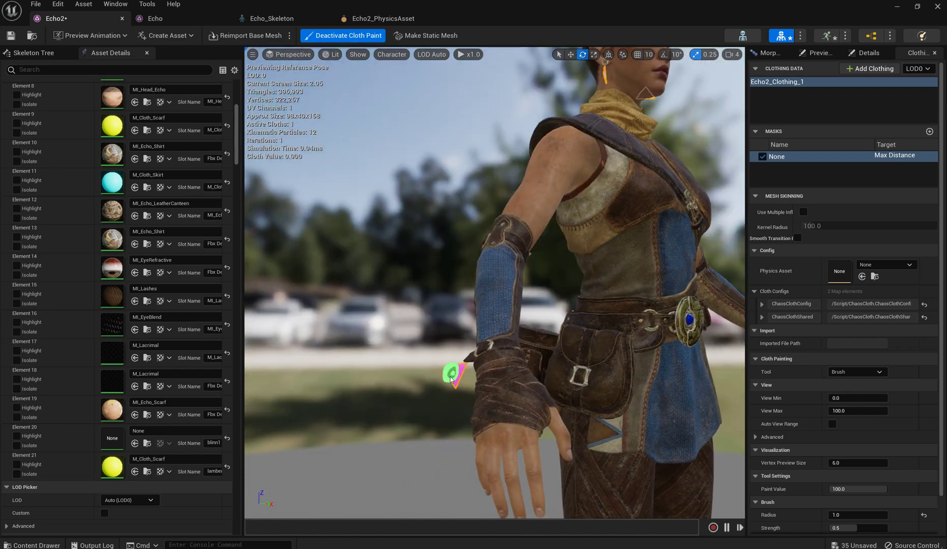
drag(450, 373, 325, 377)
alt+right_drag(325, 378, 275, 374)
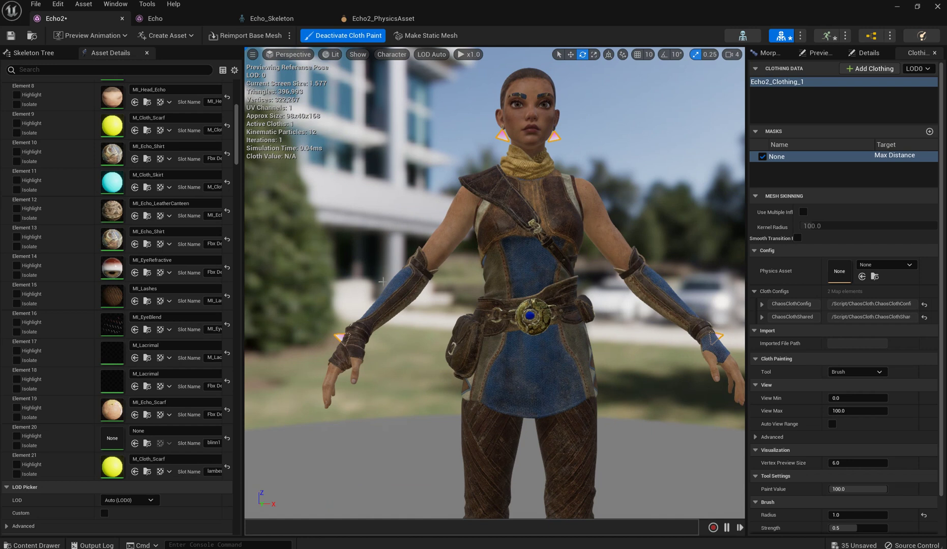
Leave cloth painting and orbit to watch the earrings simulate
click(340, 37)
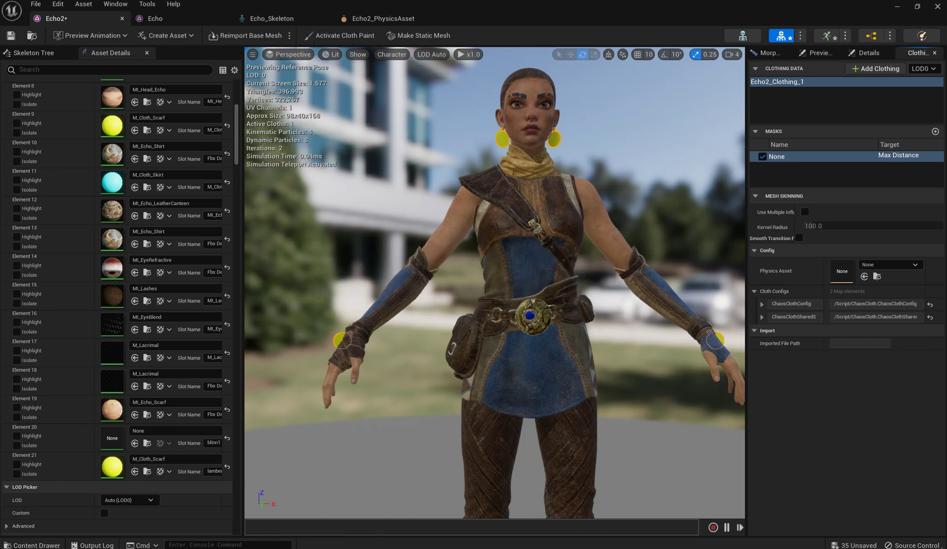
drag(669, 175, 657, 175)
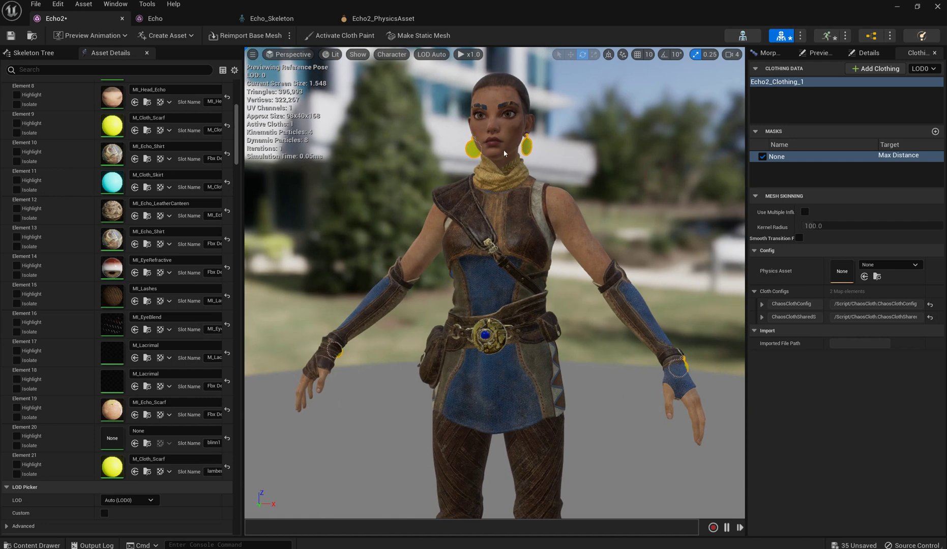
drag(509, 151, 561, 159)
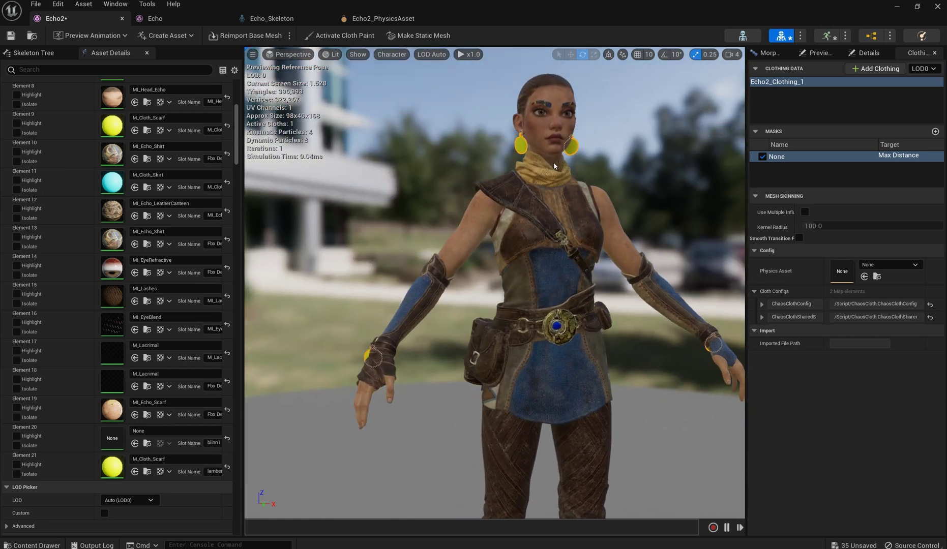
Switch the preview animation to Idle_Long and orbit around the swinging cloth
click(88, 37)
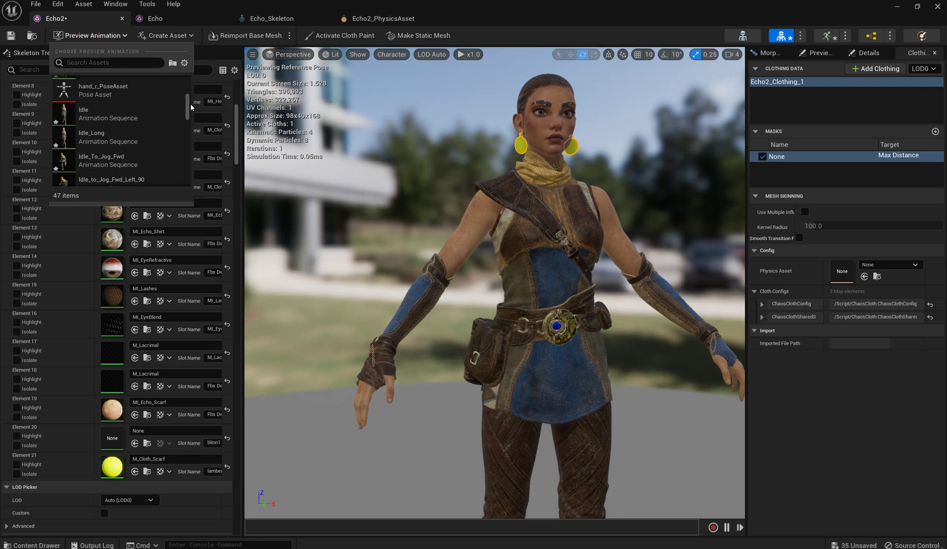
click(125, 139)
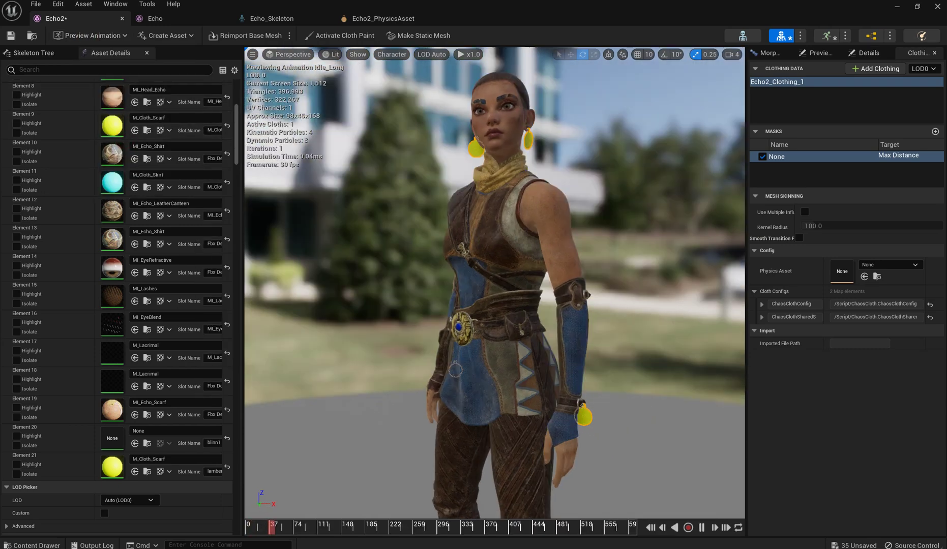
alt+drag(495, 285, 406, 260)
drag(441, 377, 519, 373)
alt+middle_drag(514, 146, 436, 176)
alt+drag(514, 146, 426, 159)
alt+drag(548, 194, 537, 175)
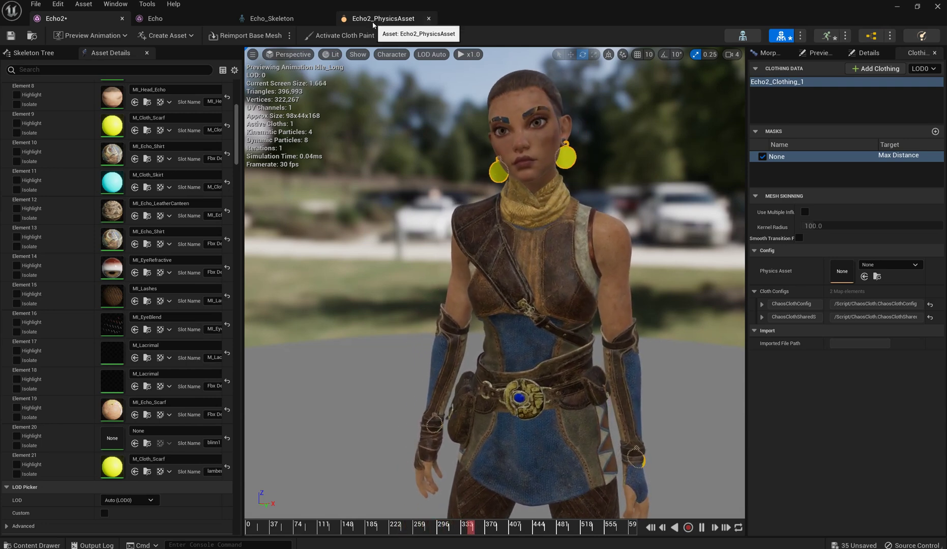
Open Echo2_PhysicsAsset and select the neck_02 collision capsule at the head
click(371, 19)
alt+drag(485, 221, 437, 216)
alt+middle_drag(485, 221, 545, 246)
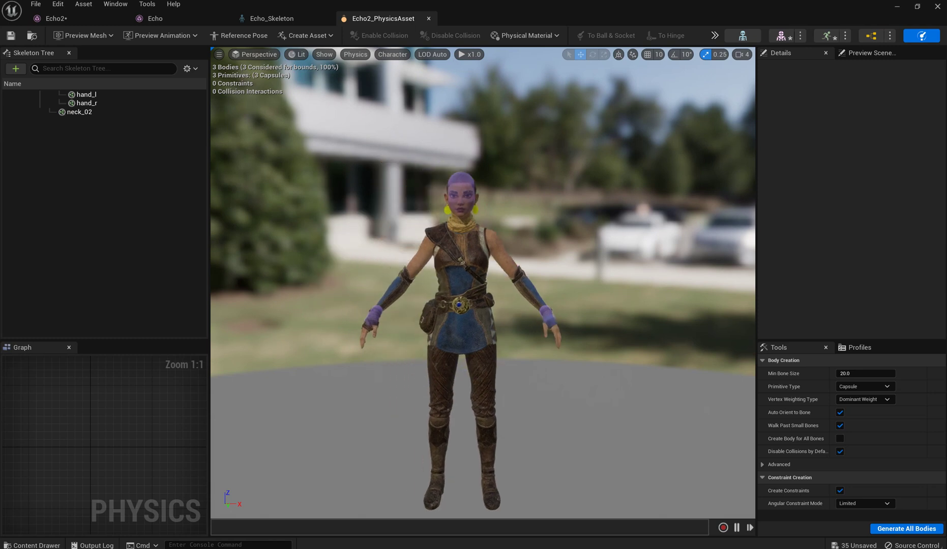
alt+drag(485, 220, 471, 219)
drag(455, 173, 439, 115)
click(438, 115)
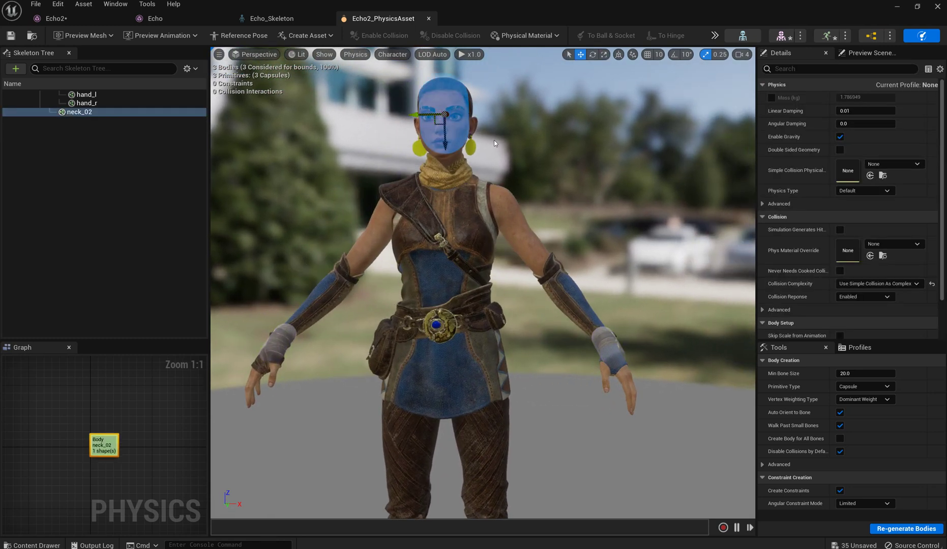
Orbit around the head capsule and move in to inspect the hand capsules
drag(494, 143, 407, 151)
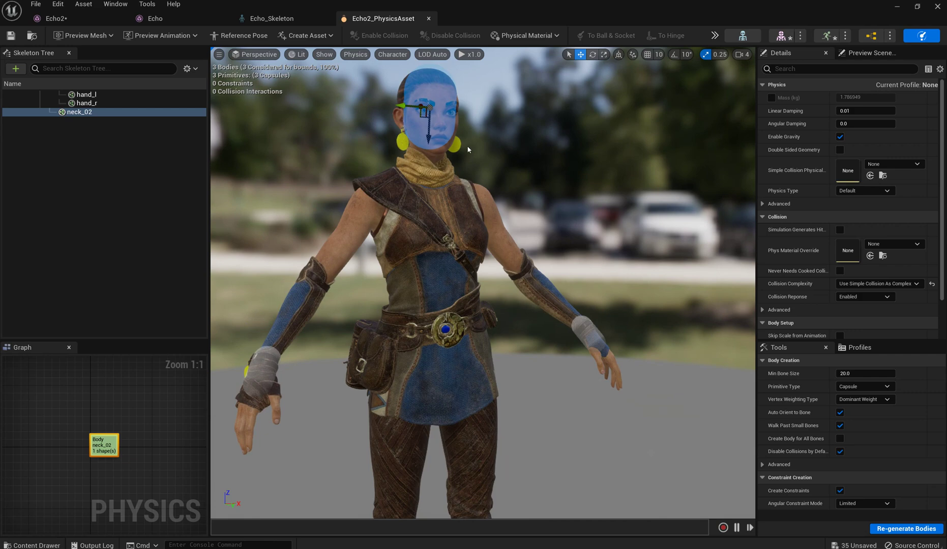
alt+drag(586, 286, 483, 286)
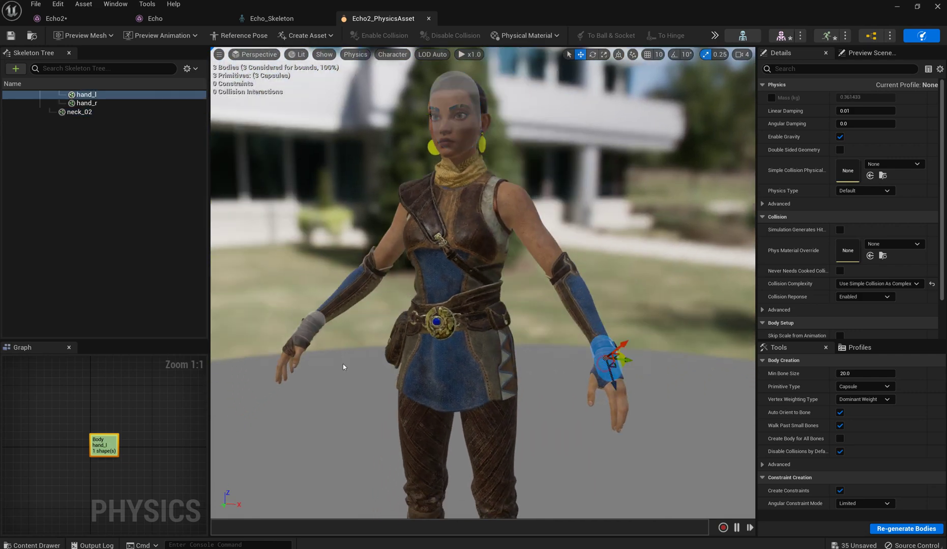
alt+drag(622, 304, 514, 305)
scroll(559, 434, up, 3)
alt+drag(580, 432, 560, 433)
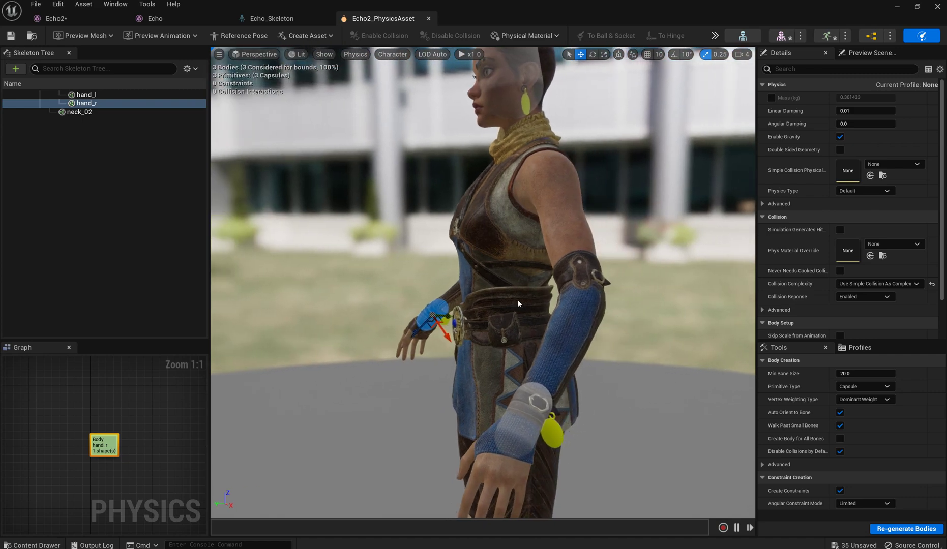
drag(507, 300, 456, 203)
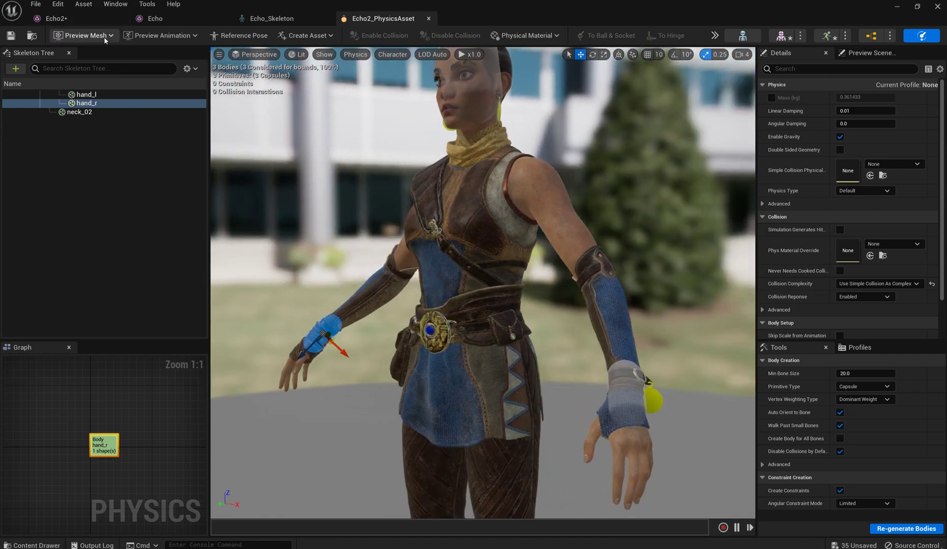
Set Echo2_Clothing_1's physics asset to Echo2_PhysicsAsset and orbit to check the collision
click(64, 18)
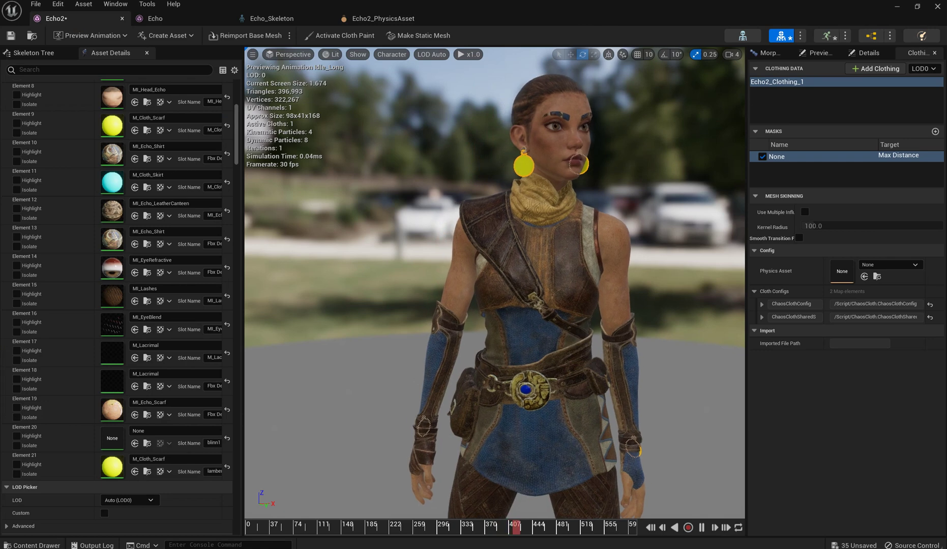
click(785, 81)
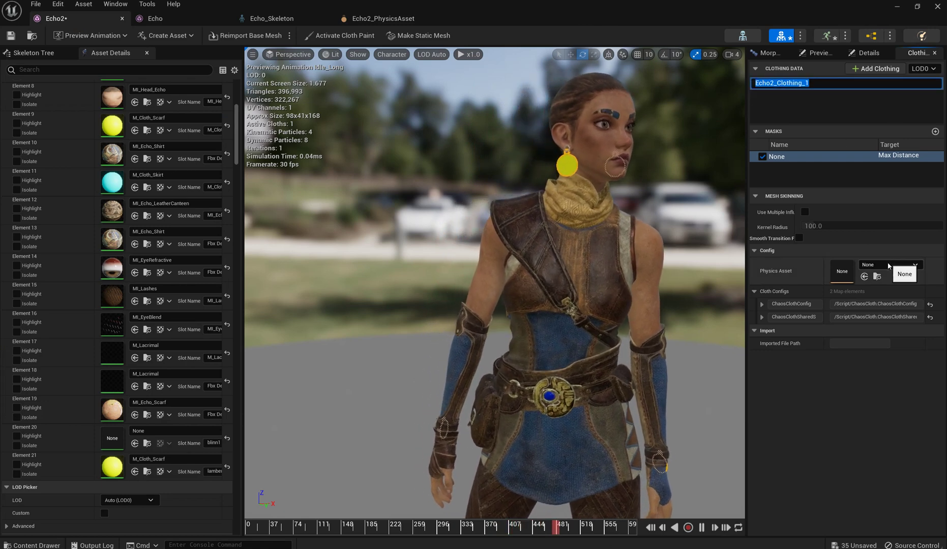
click(887, 264)
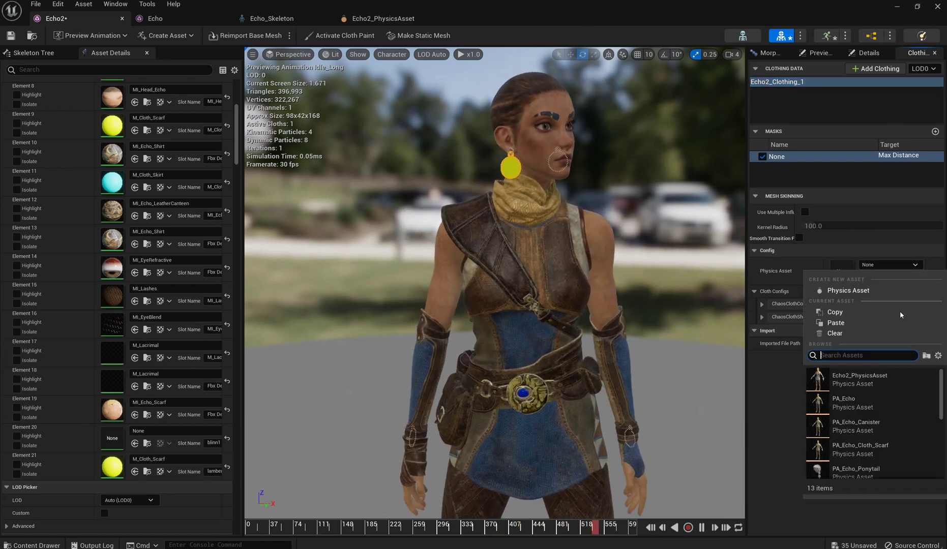
click(880, 376)
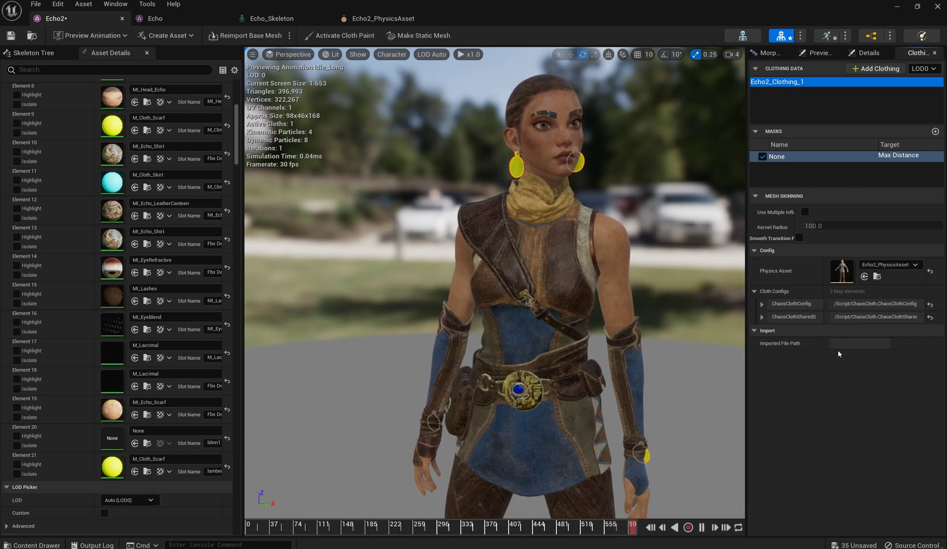
alt+drag(630, 285, 565, 270)
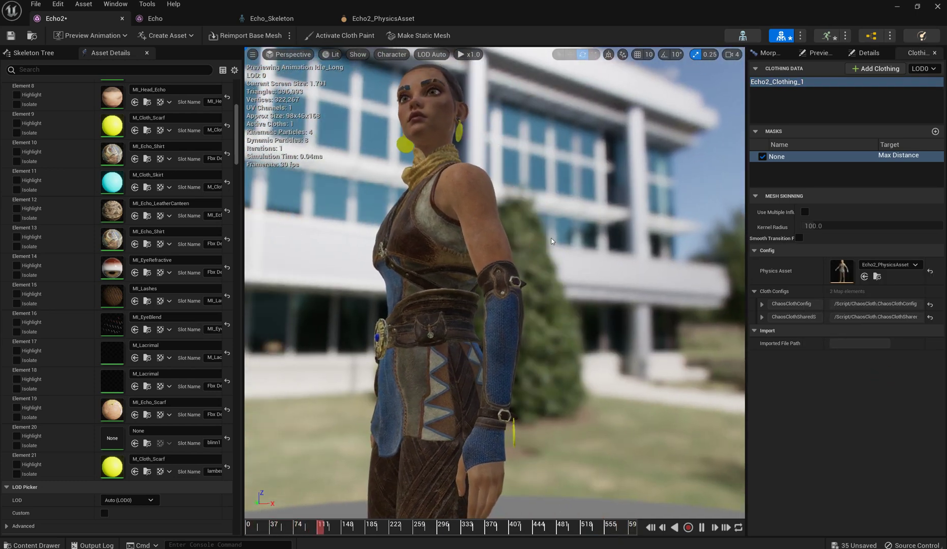
drag(534, 225, 578, 295)
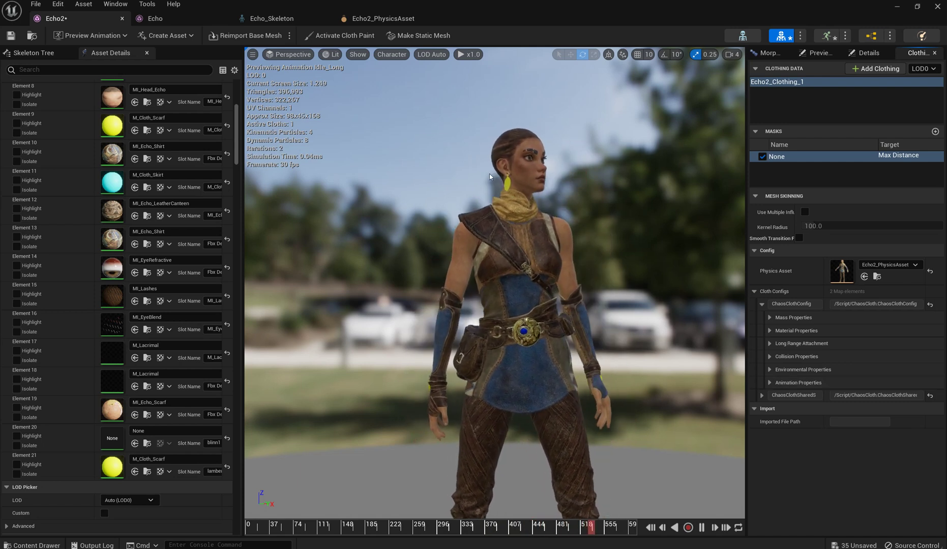
Expand Collision Properties (thickness 1.0, friction 0.8) and orbit to watch the cloth
click(769, 358)
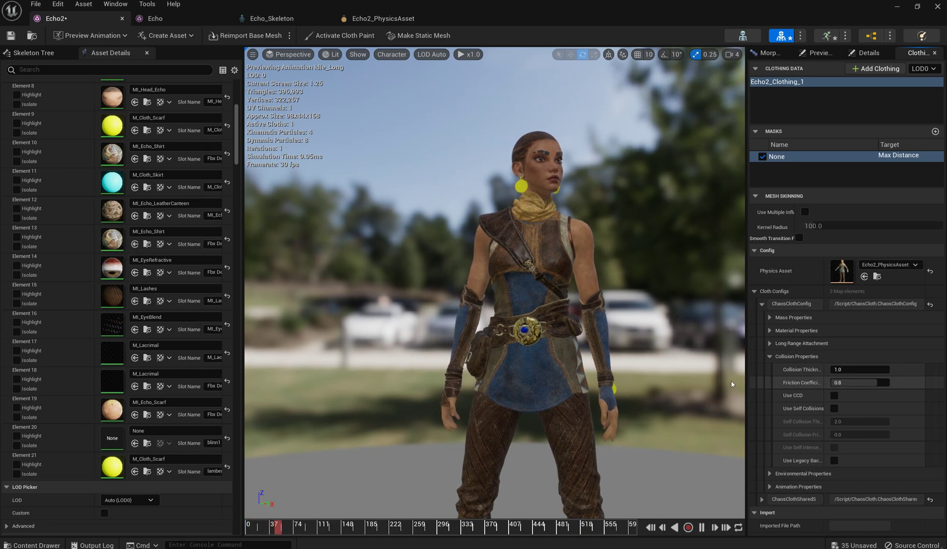
alt+drag(651, 279, 592, 293)
drag(699, 278, 668, 302)
alt+drag(487, 343, 537, 347)
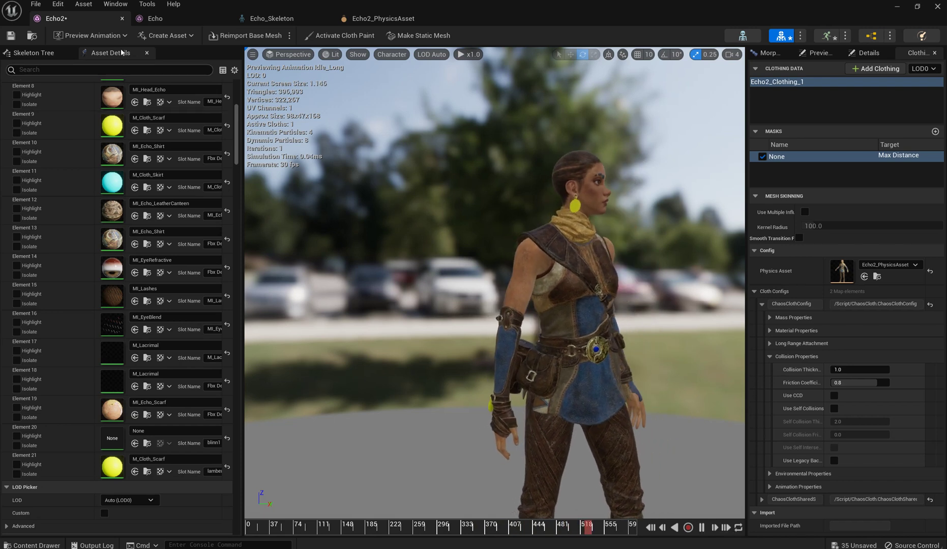
Search the preview animations for 'walk', play Idle_to_Walk_Fwd, and view her front
click(88, 36)
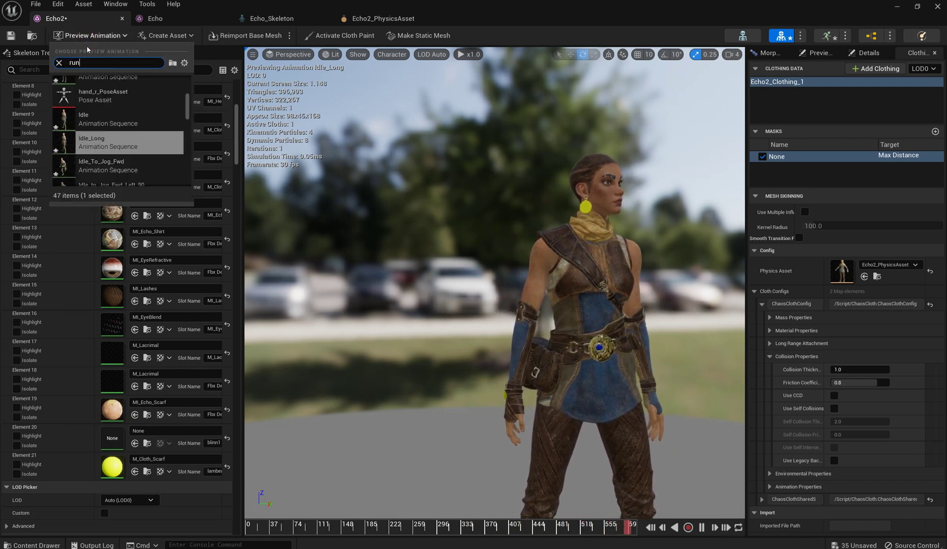
text(run)
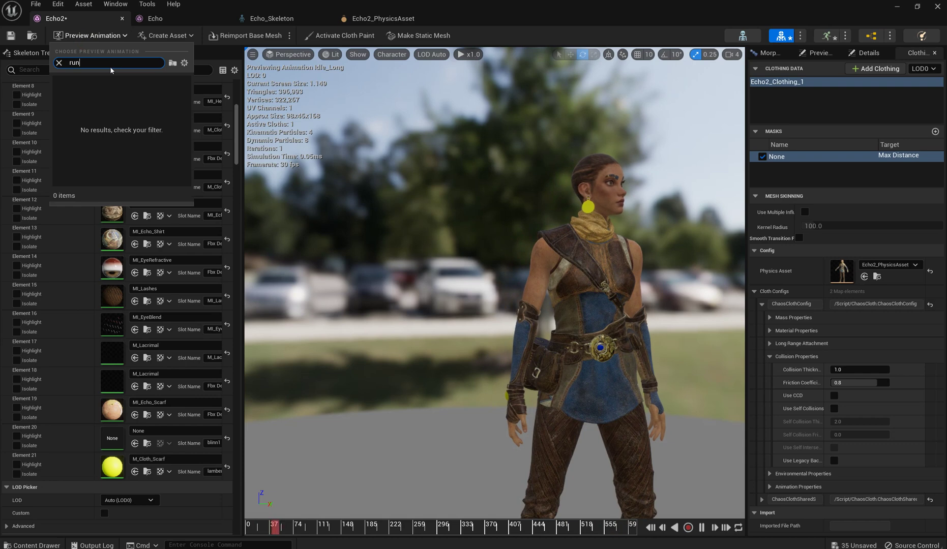
key(BackSpace)
key(BackSpace)
key(BackSpace)
text(walk)
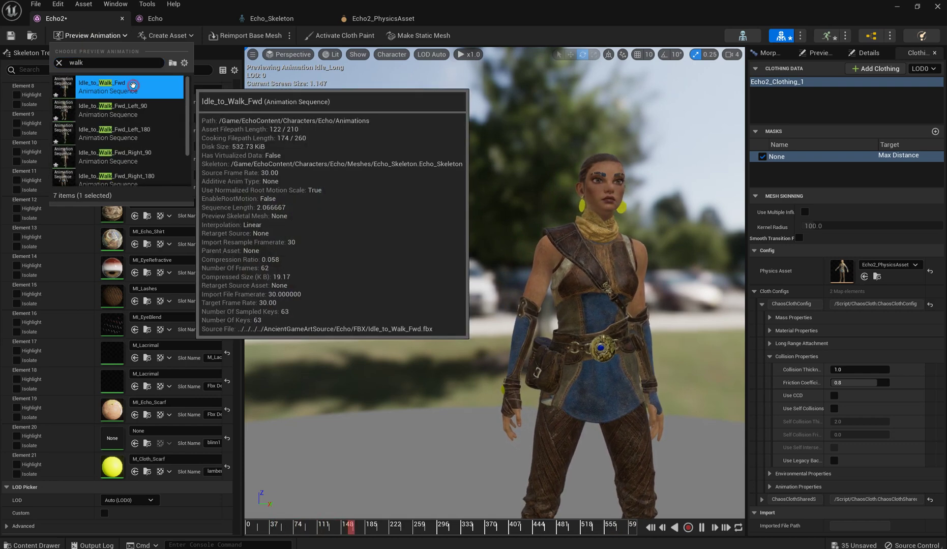
click(102, 86)
alt+drag(712, 243, 650, 261)
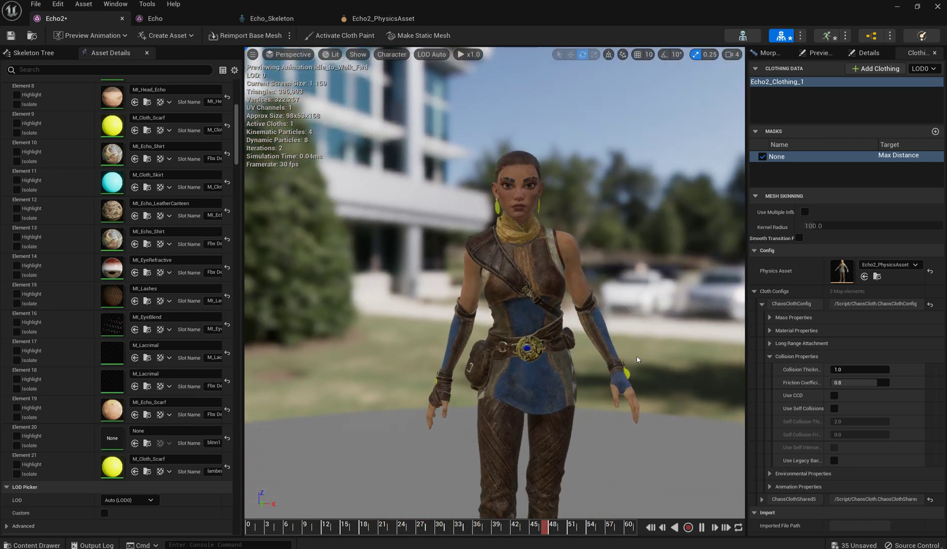